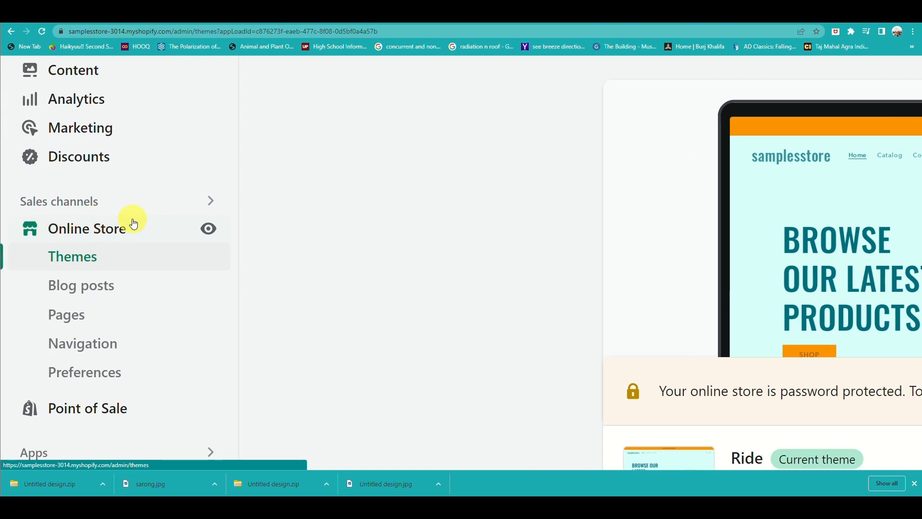
# - Open the online store's Navigation settings and look over the existing menus and their items
pyautogui.click(91, 350)
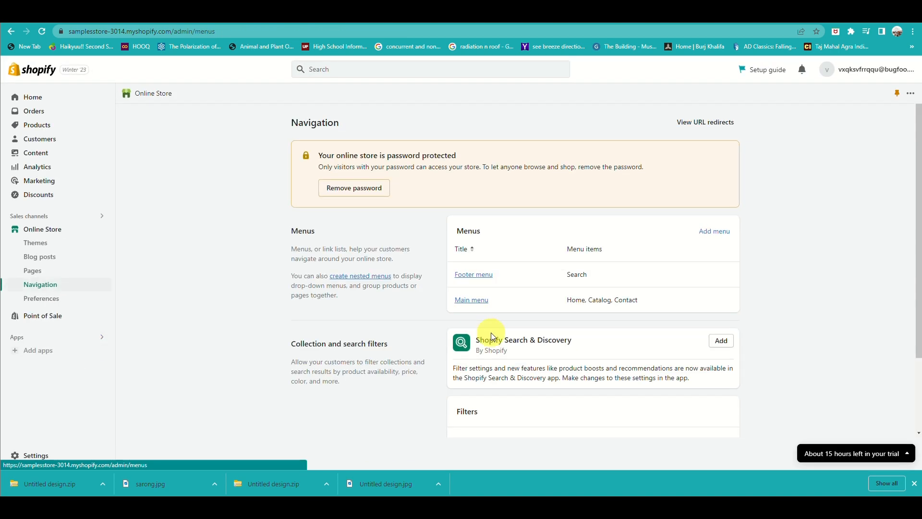
pyautogui.scroll(2, 491, 333)
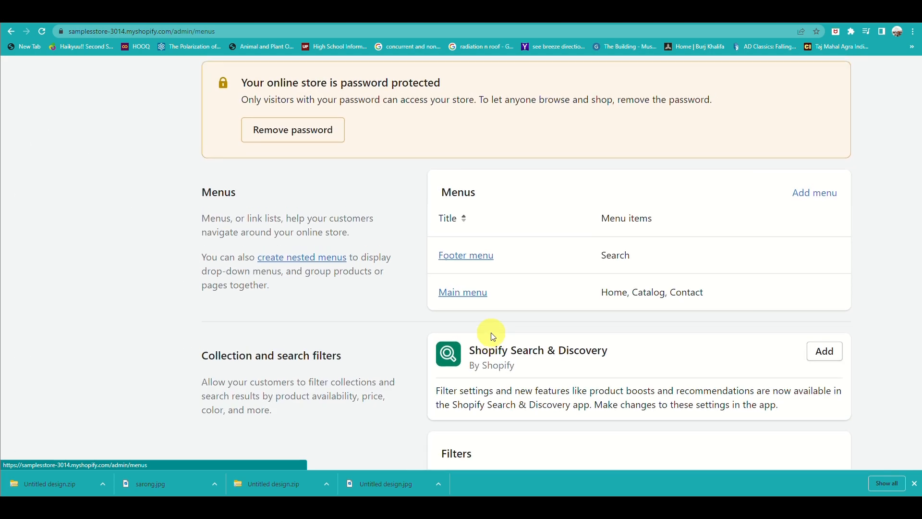
pyautogui.scroll(1, 491, 332)
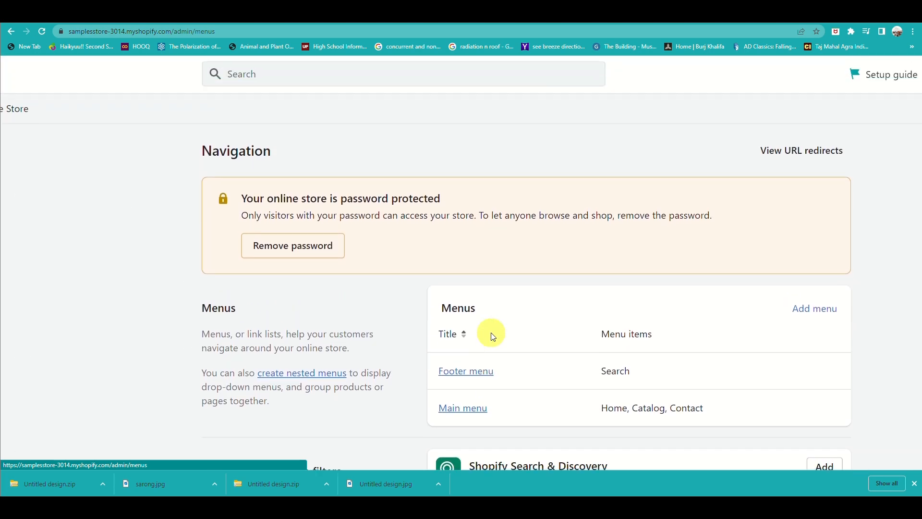
pyautogui.scroll(-2, 490, 333)
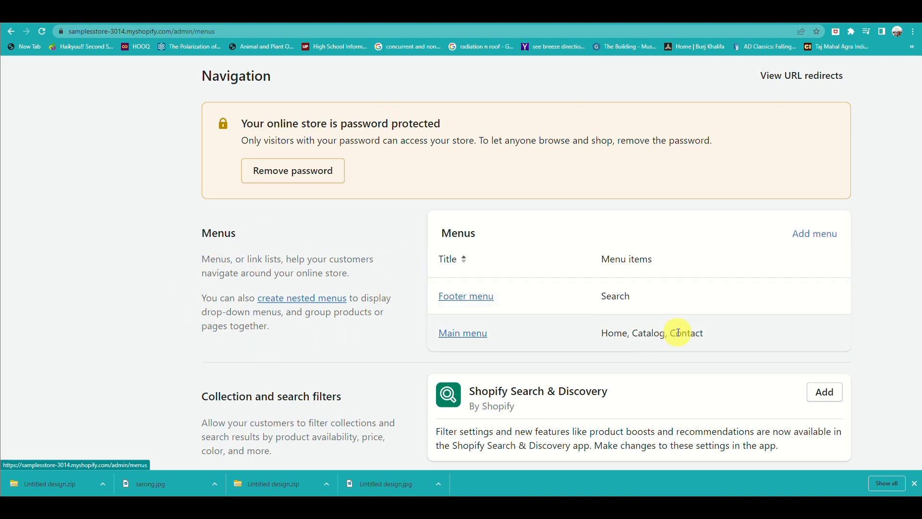
pyautogui.click(819, 236)
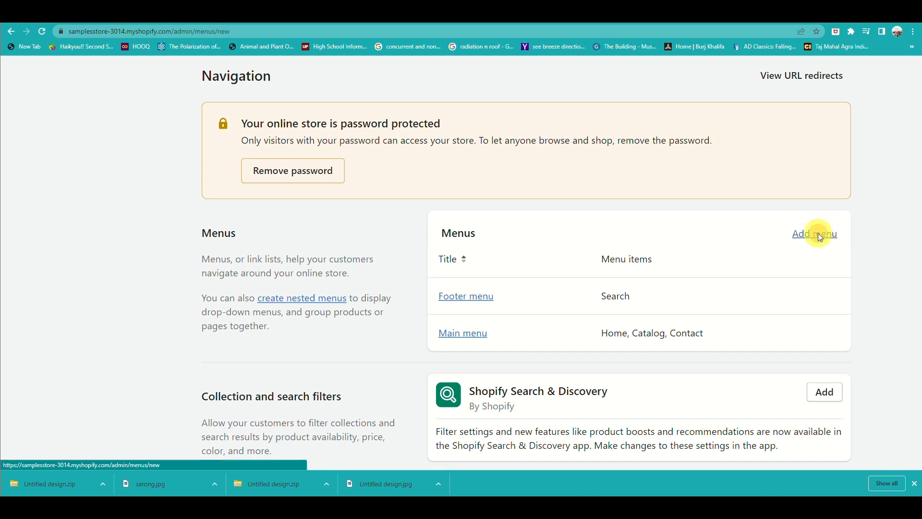
pyautogui.click(820, 234)
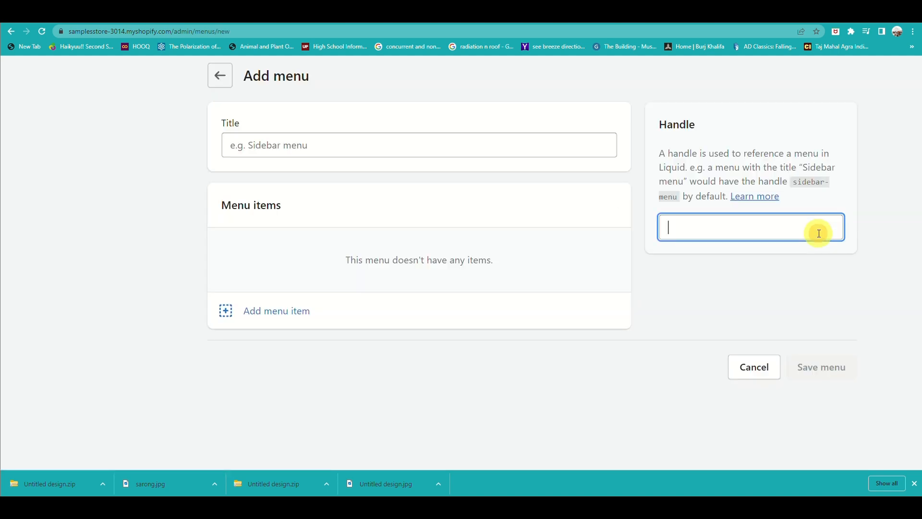
pyautogui.click(280, 151)
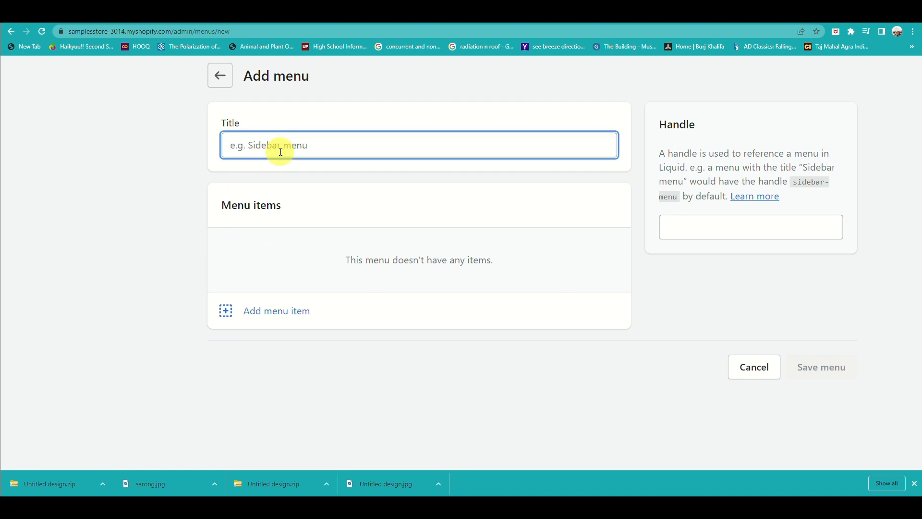
pyautogui.write('product')
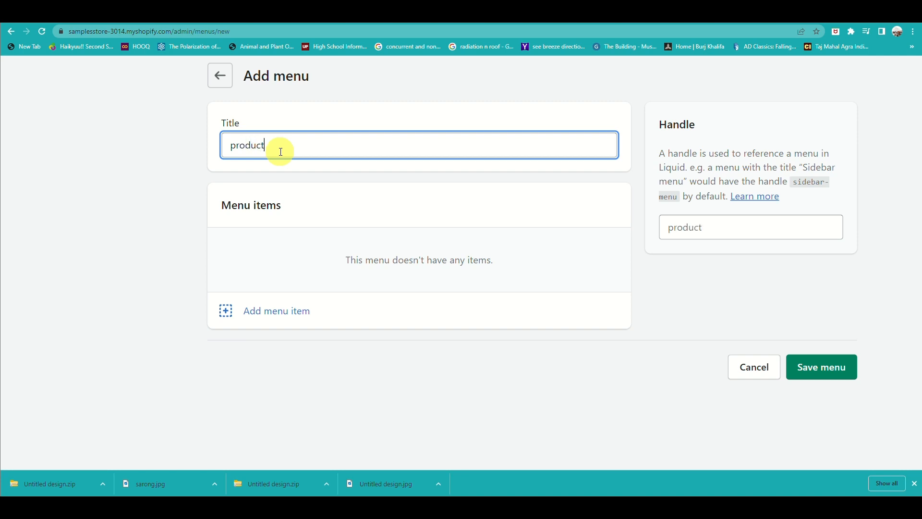
pyautogui.click(237, 141)
pyautogui.press('BackSpace')
pyautogui.write('P')
pyautogui.click(232, 145)
pyautogui.write('Thethe product')
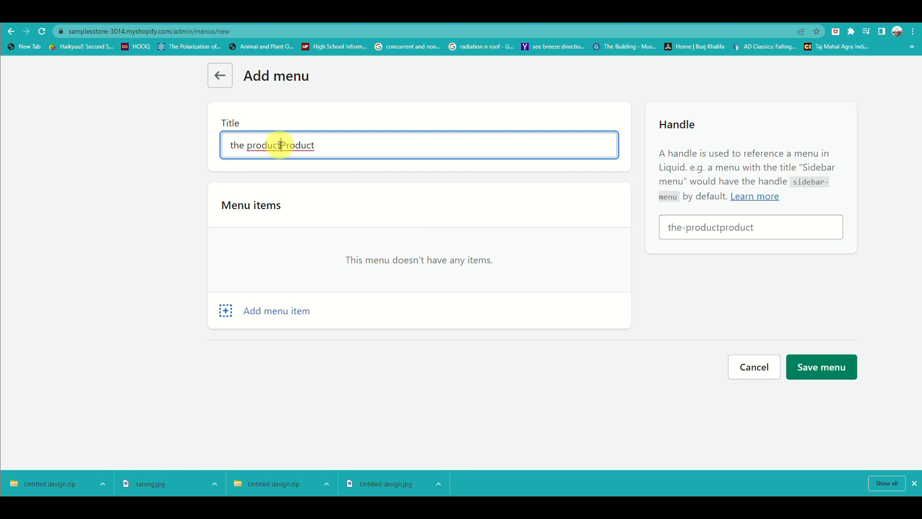
pyautogui.press('BackSpace')
pyautogui.press('BackSpace')
pyautogui.press('BackSpace')
pyautogui.press('BackSpace')
pyautogui.press('BackSpace')
pyautogui.press('BackSpace')
pyautogui.press('BackSpace')
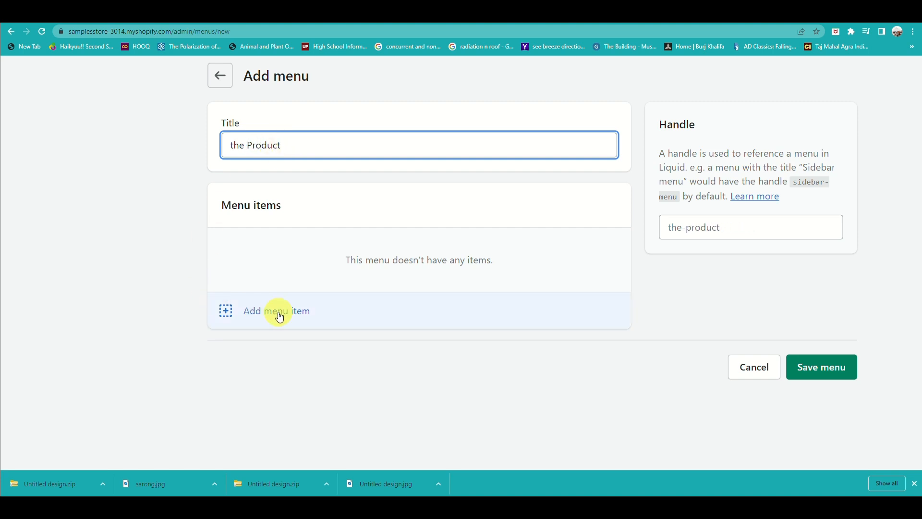
pyautogui.click(251, 308)
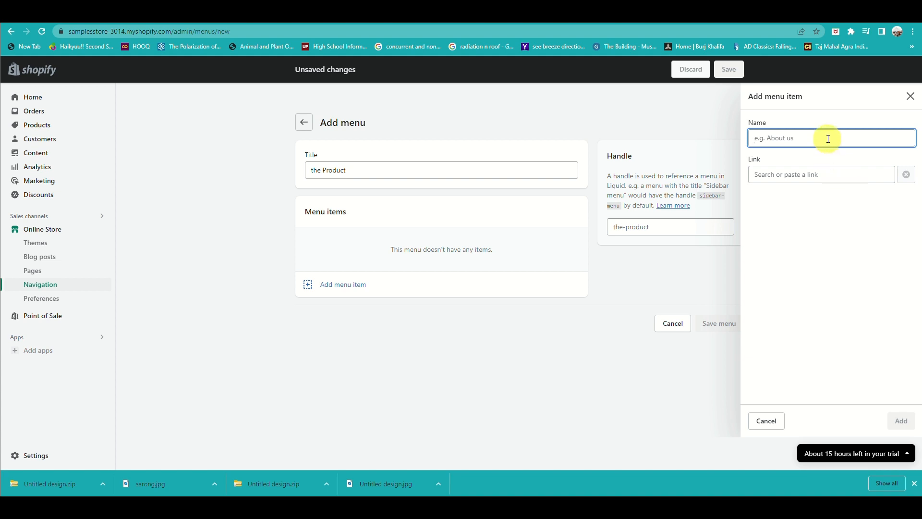
pyautogui.write('the product')
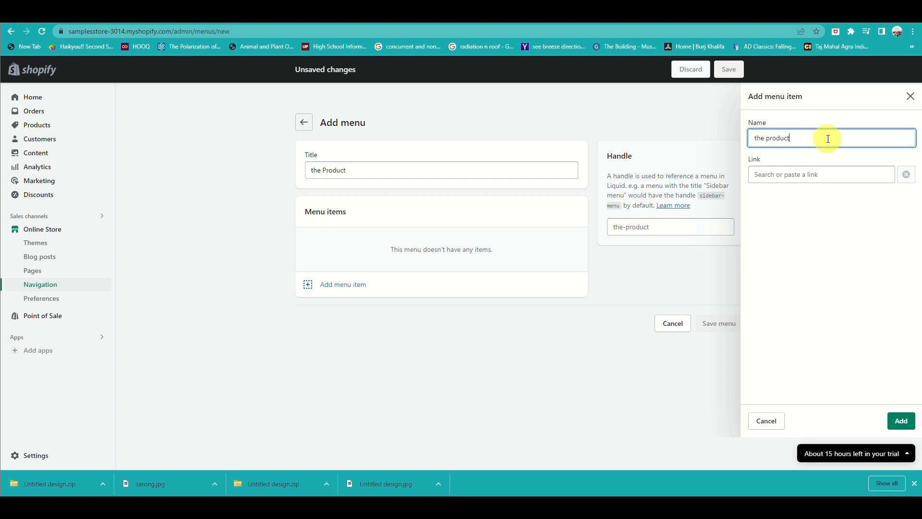
# - Discard the unsaved menu and copy the URL of the page "the Product" from its search engine listing preview
pyautogui.click(68, 267)
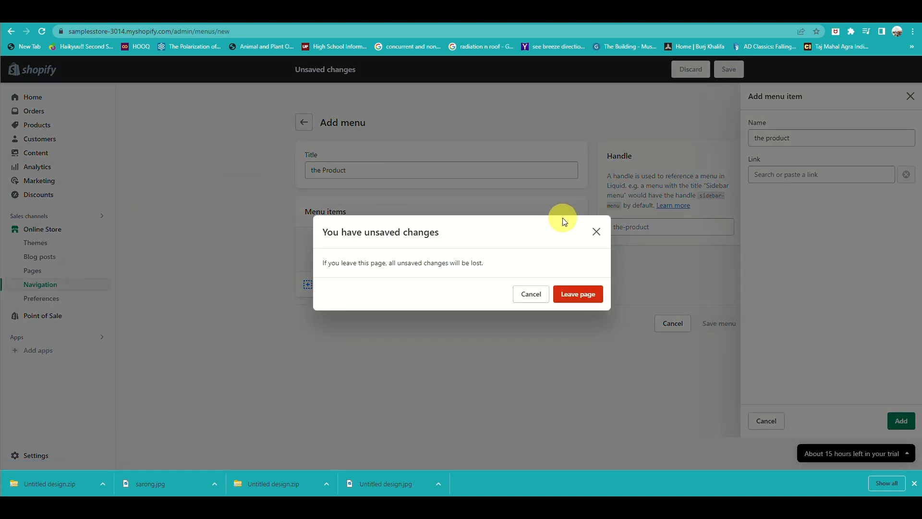
pyautogui.click(582, 295)
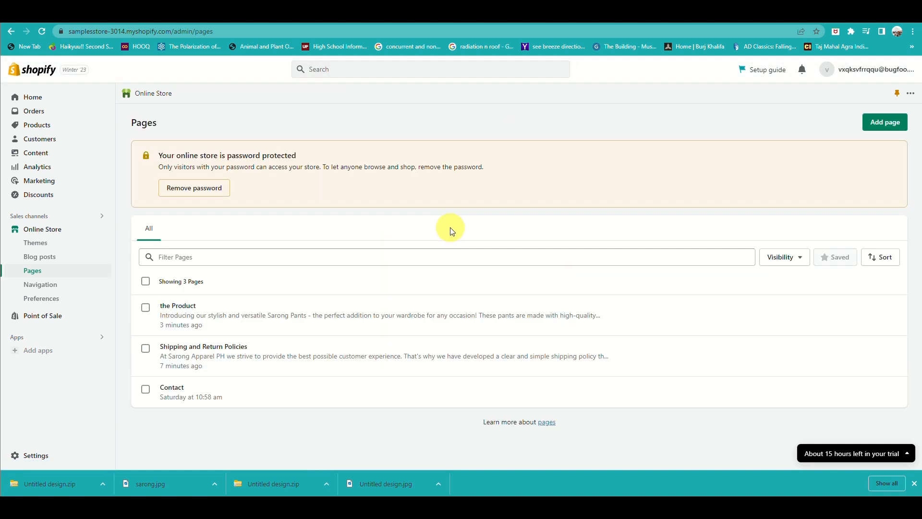
pyautogui.click(262, 323)
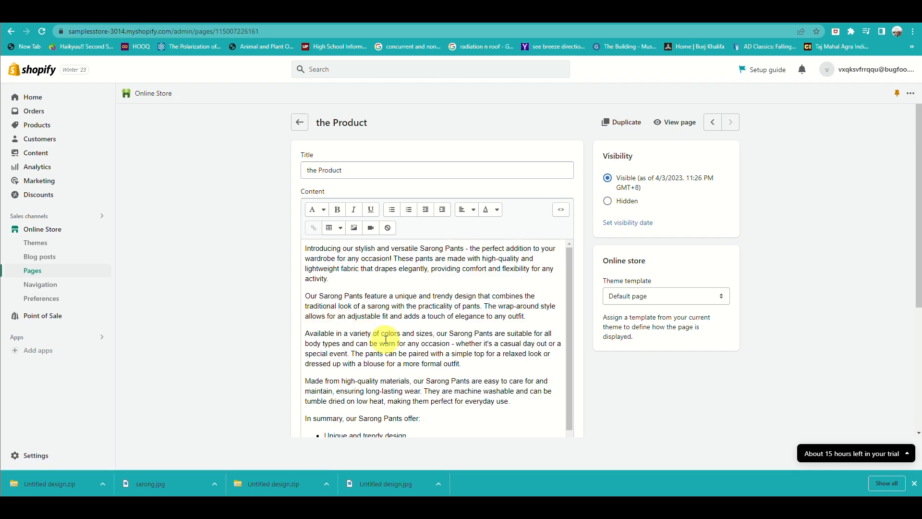
pyautogui.scroll(-5, 380, 333)
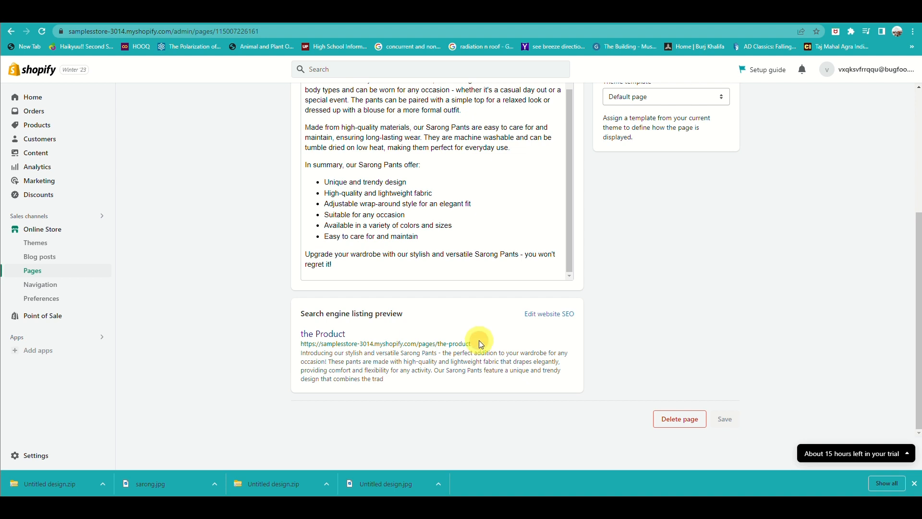
pyautogui.moveTo(480, 342); pyautogui.dragTo(297, 348)
pyautogui.hotkey('ctrl', 'c')
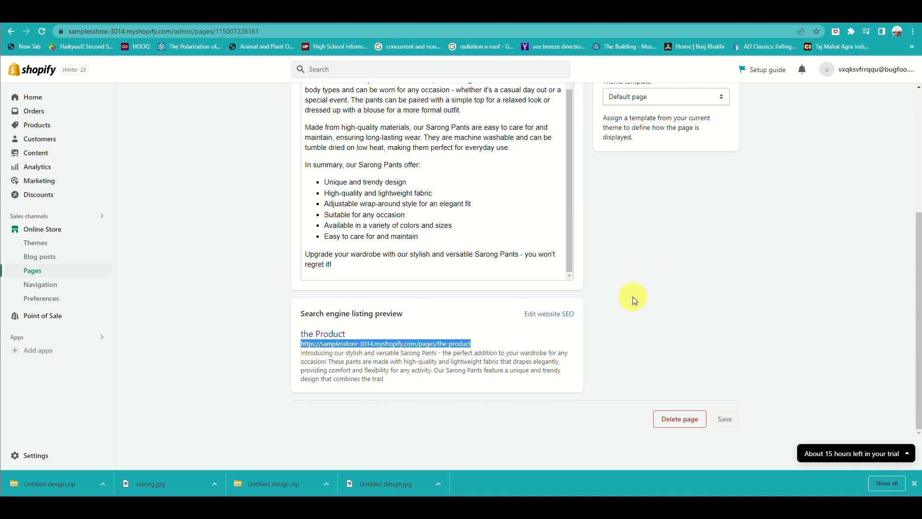
# - Add a menu item named "the product" to the store's Main menu, linked to the copied page URL
pyautogui.click(48, 285)
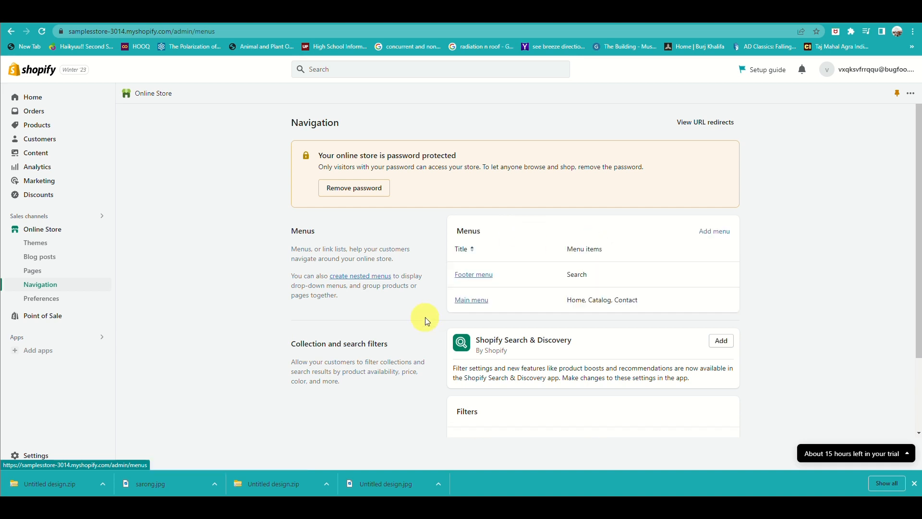
pyautogui.click(476, 307)
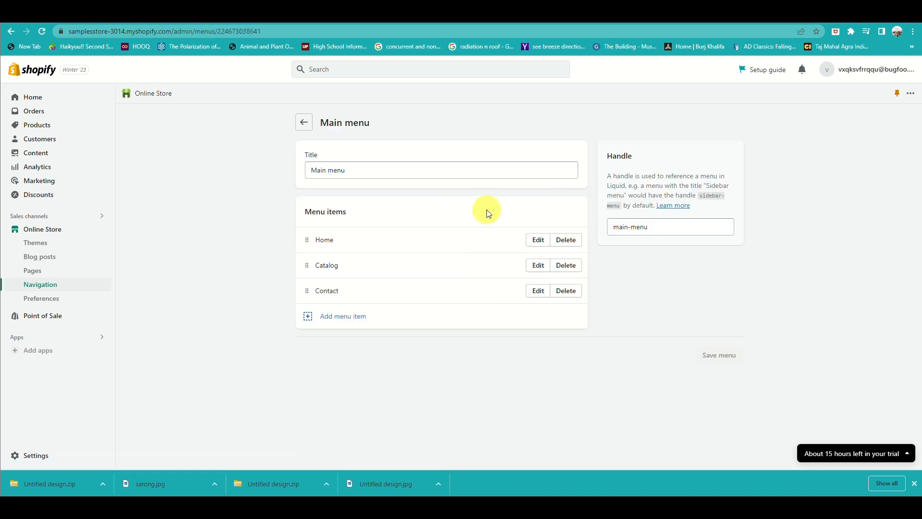
pyautogui.click(361, 317)
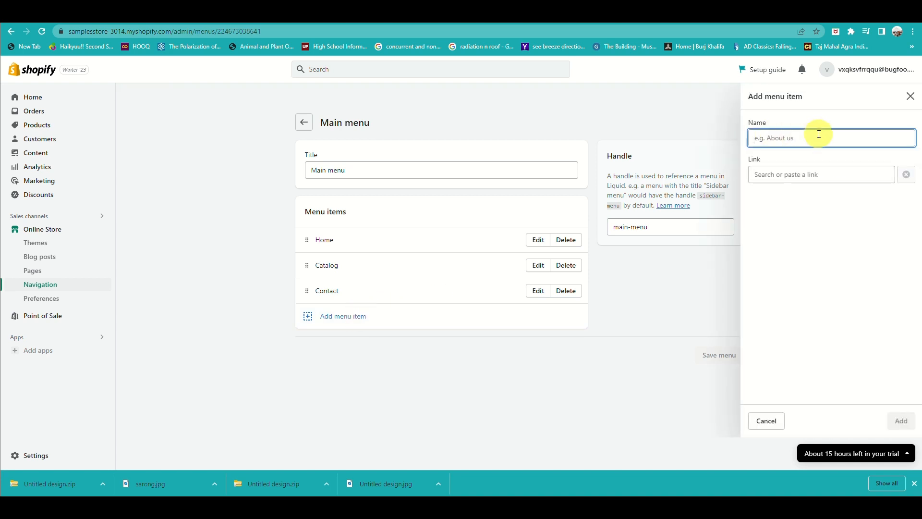
pyautogui.write('the product')
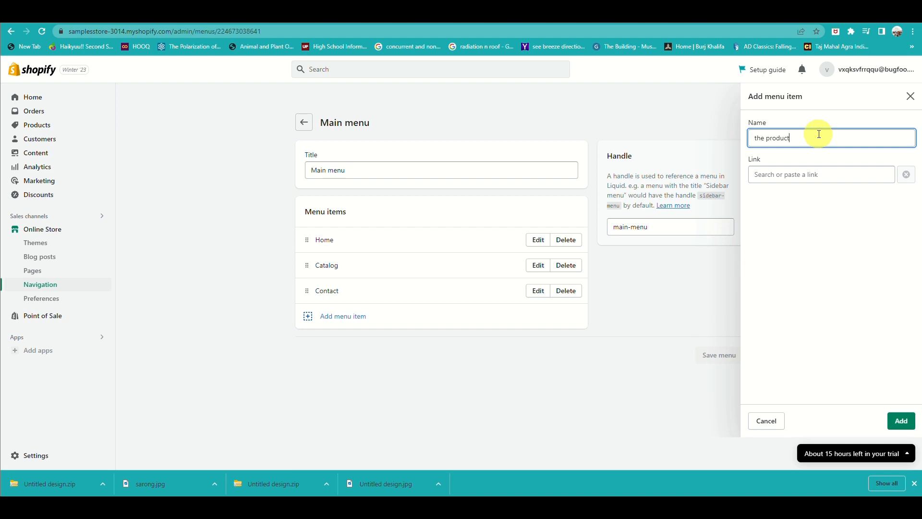
pyautogui.click(828, 174)
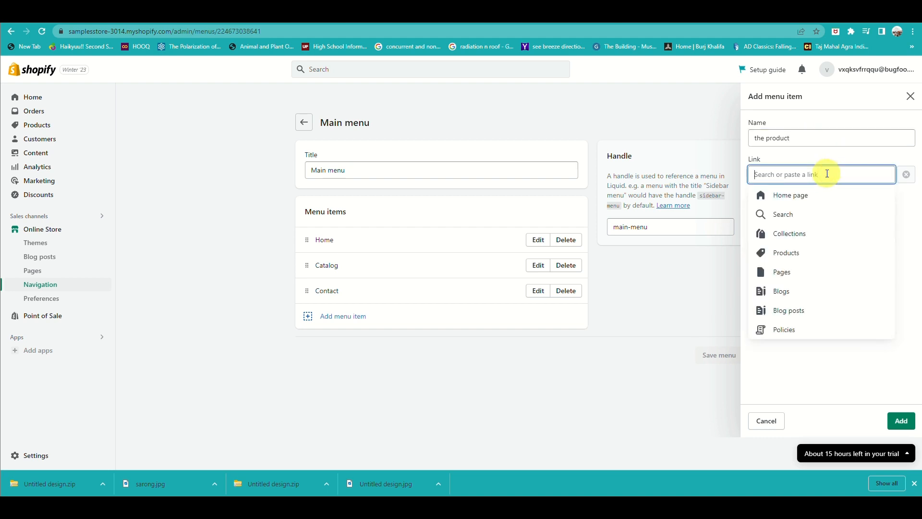
pyautogui.hotkey('ctrl', 'v')
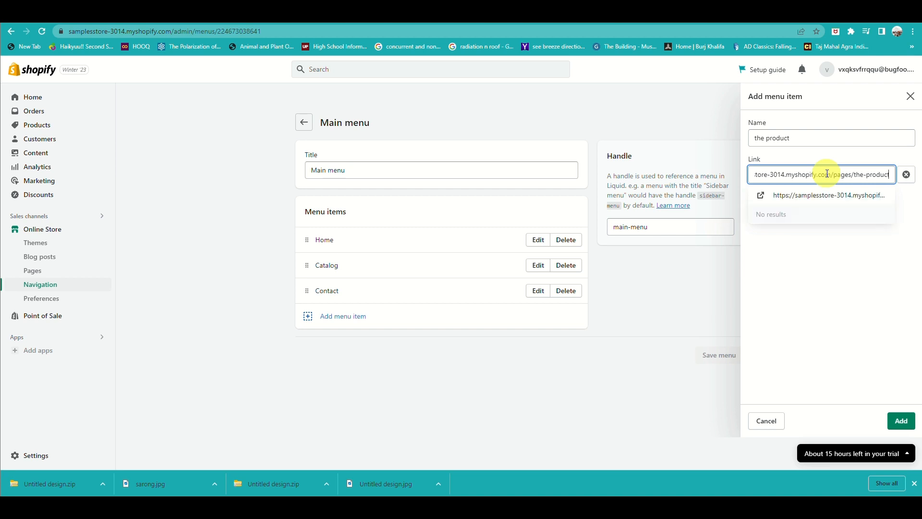
pyautogui.click(826, 197)
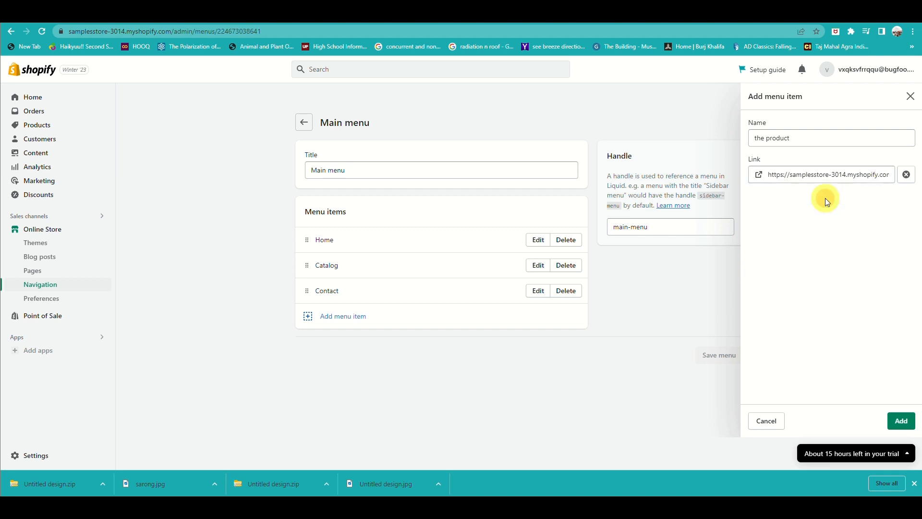
pyautogui.click(900, 422)
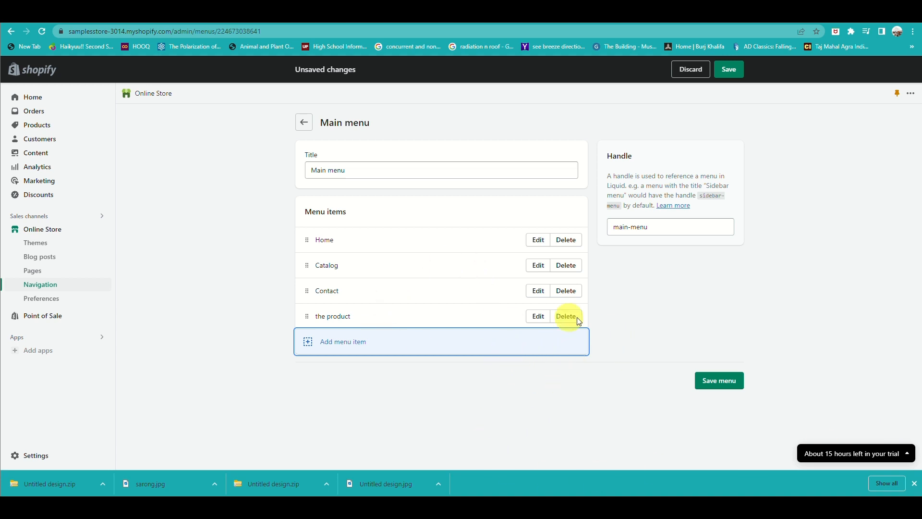
# - Start another Main menu item and name it "Shipping and Return"
pyautogui.click(393, 346)
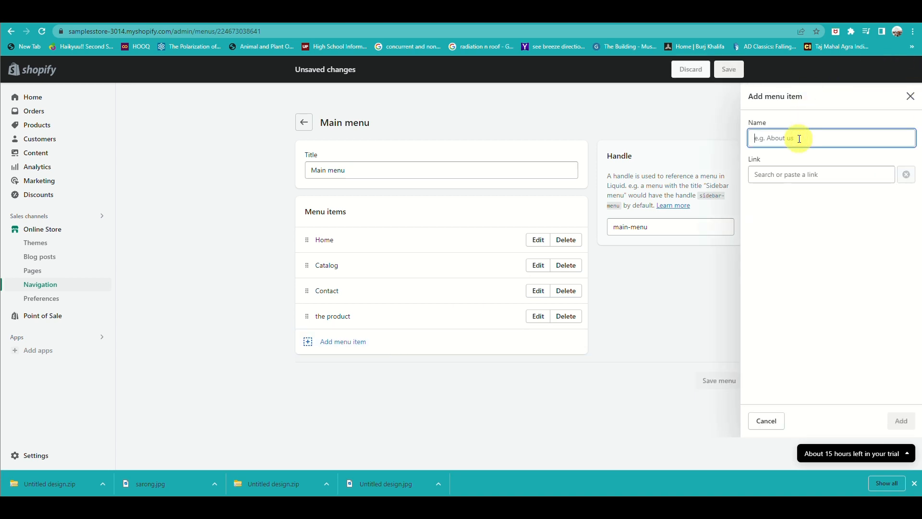
pyautogui.write('polo')
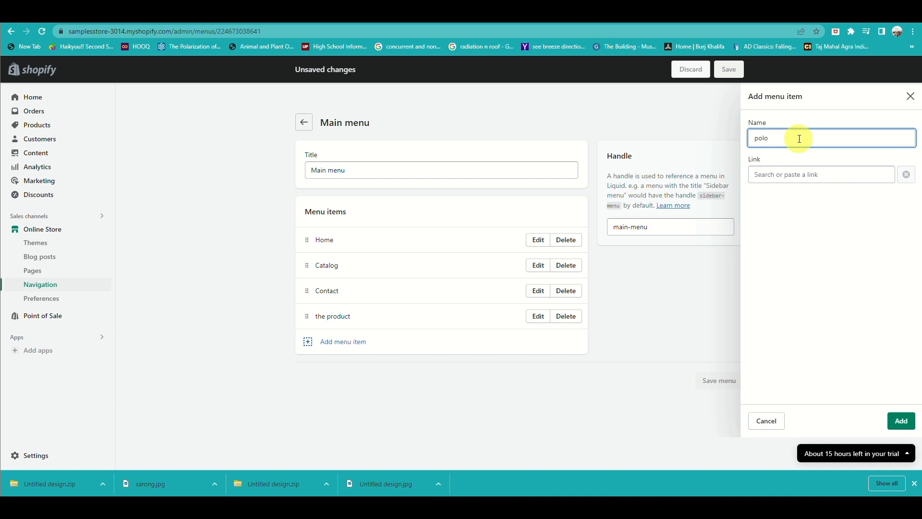
pyautogui.press('BackSpace')
pyautogui.press('BackSpace')
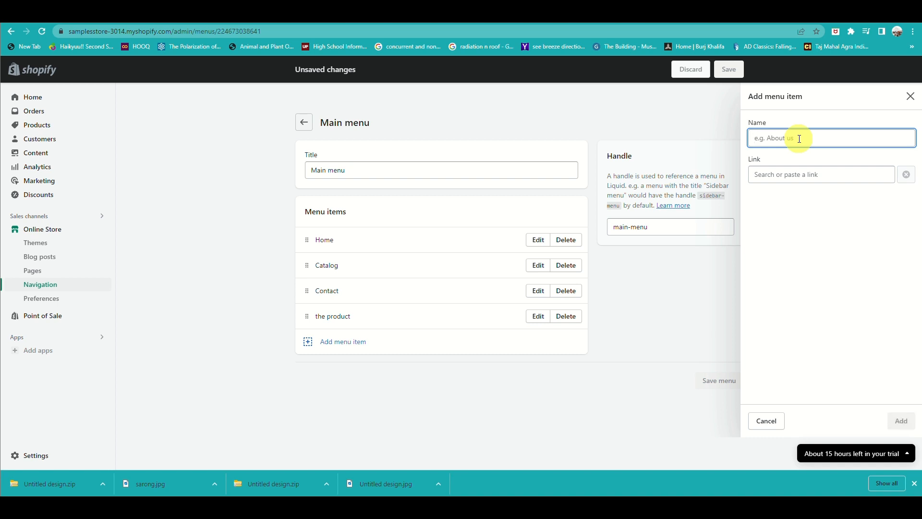
pyautogui.write('shipping and return')
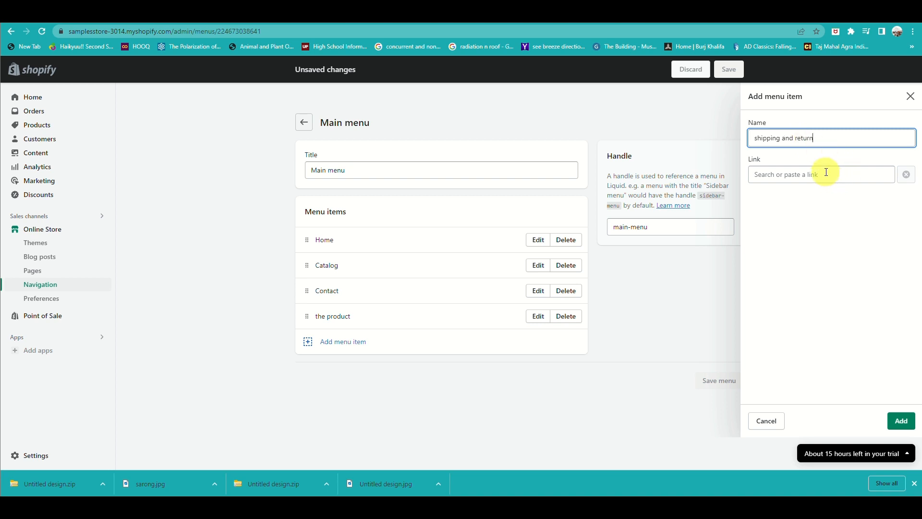
pyautogui.click(758, 138)
pyautogui.press('BackSpace')
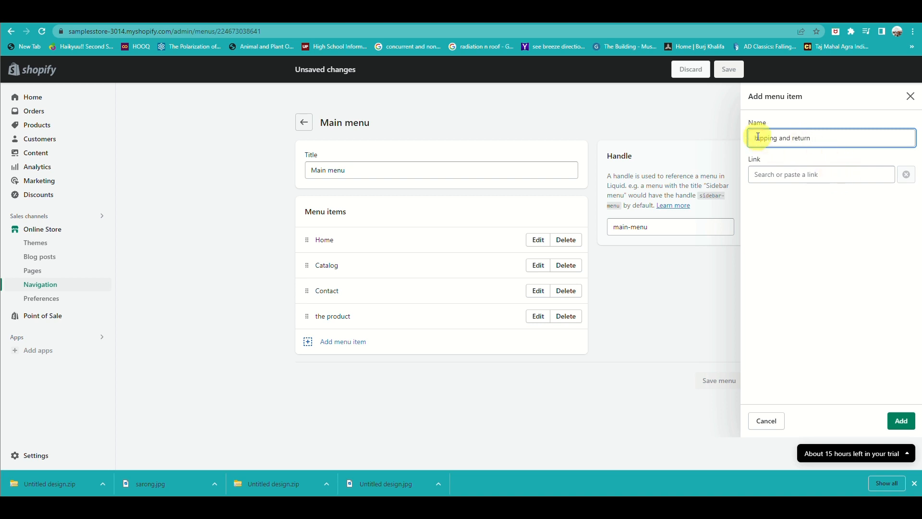
pyautogui.write('S')
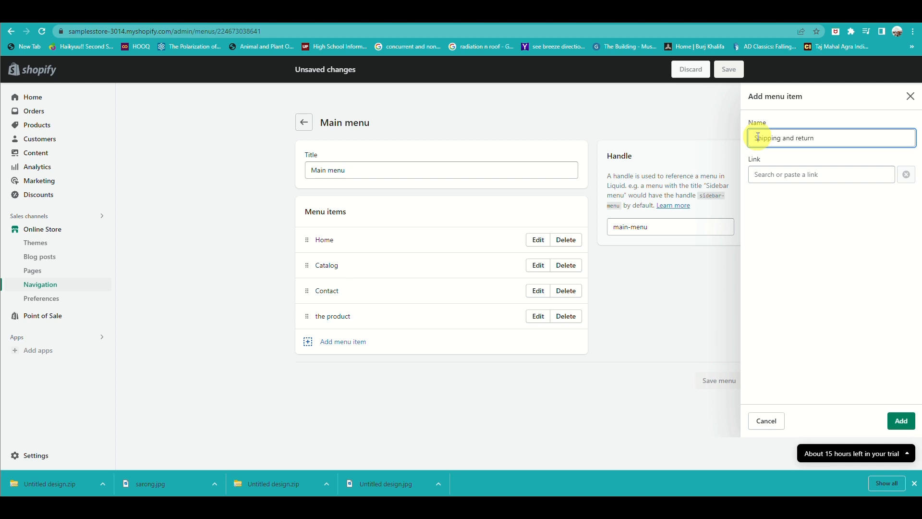
pyautogui.click(800, 138)
pyautogui.press('BackSpace')
pyautogui.write('R')
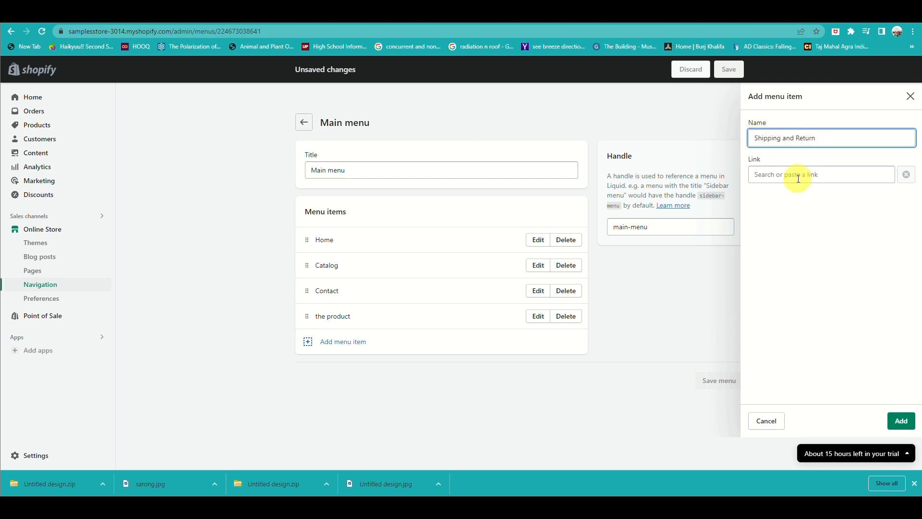
# - Link the "Shipping and Return" item to the store page "Shipping and Return Policies", add it to the Main menu and save the menu
pyautogui.click(799, 178)
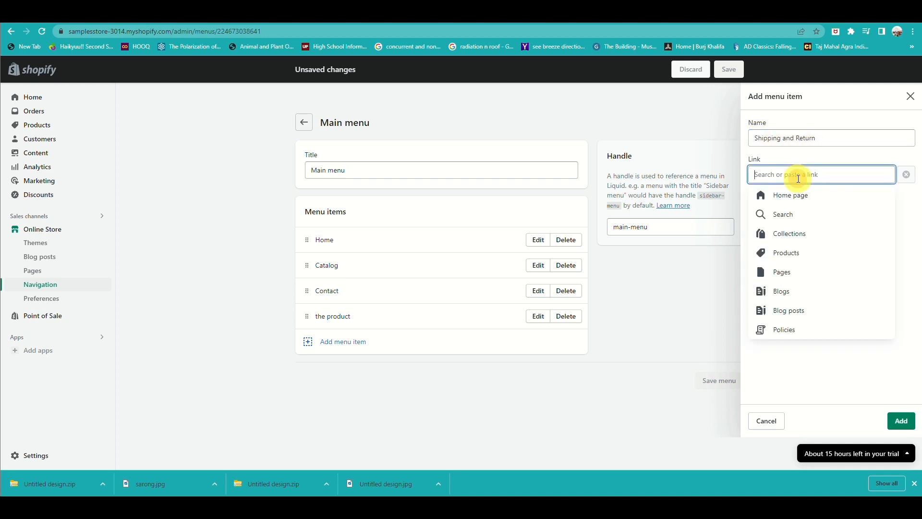
pyautogui.click(792, 273)
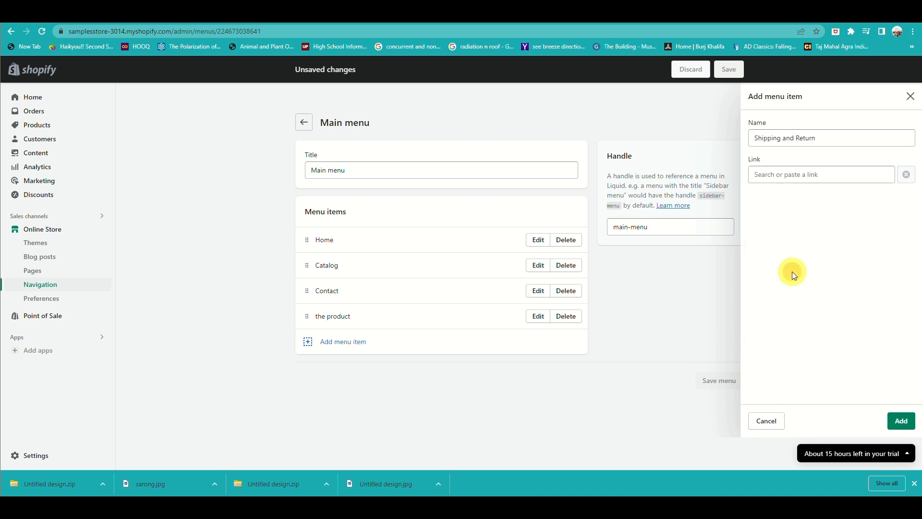
pyautogui.click(813, 173)
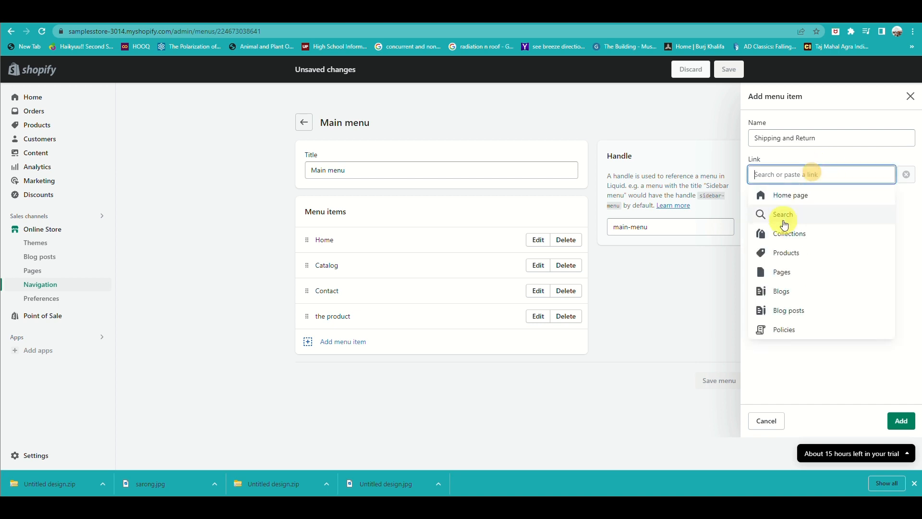
pyautogui.click(780, 272)
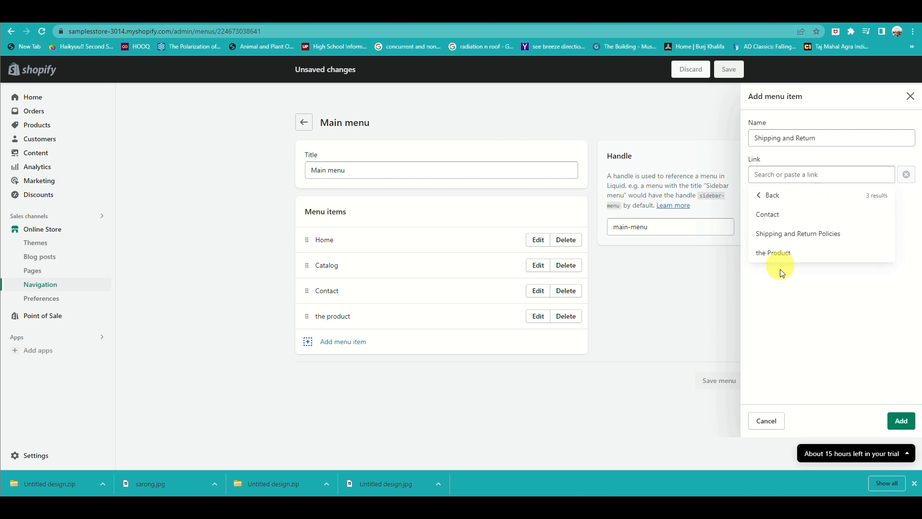
pyautogui.click(785, 236)
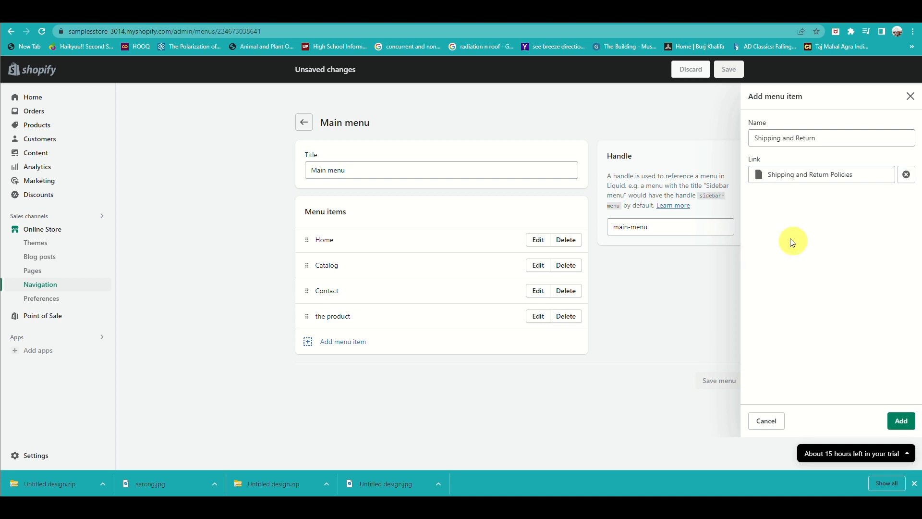
pyautogui.click(902, 421)
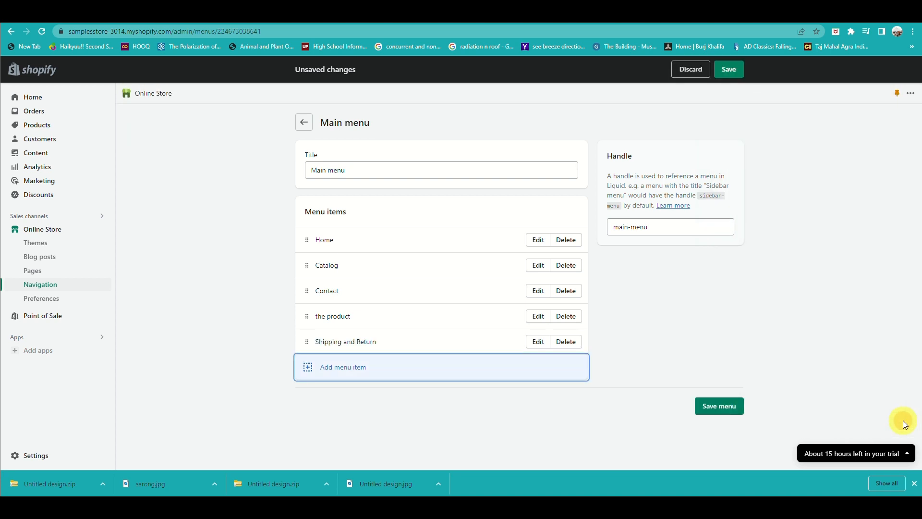
pyautogui.click(736, 408)
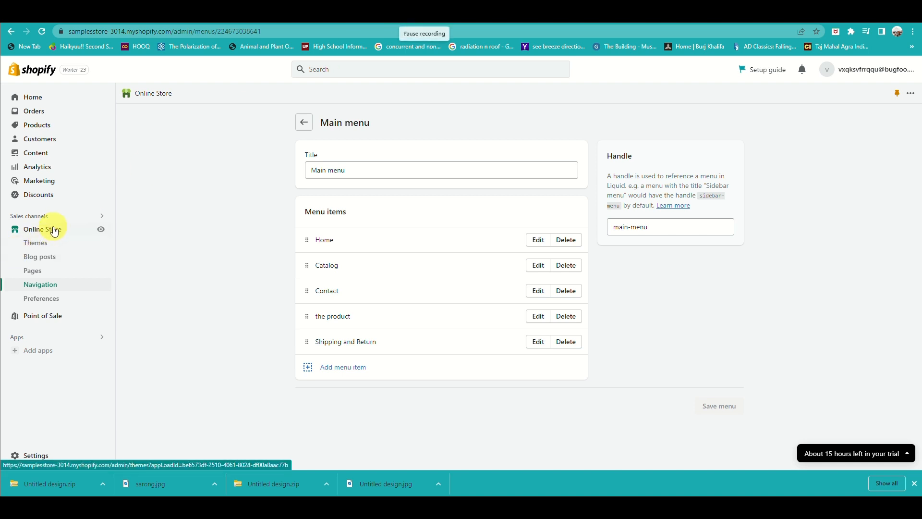
# - View the live online store and look over its home page and the links in the header menu
pyautogui.click(101, 230)
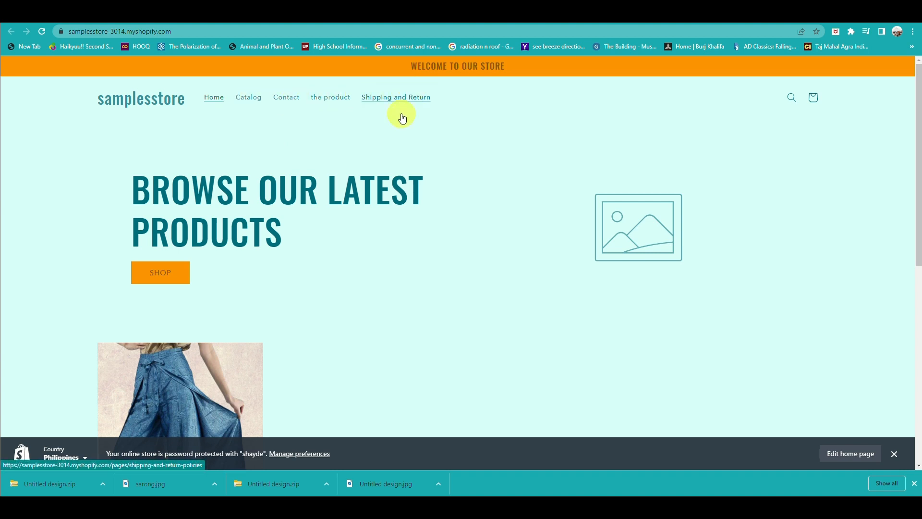
pyautogui.scroll(-8, 327, 244)
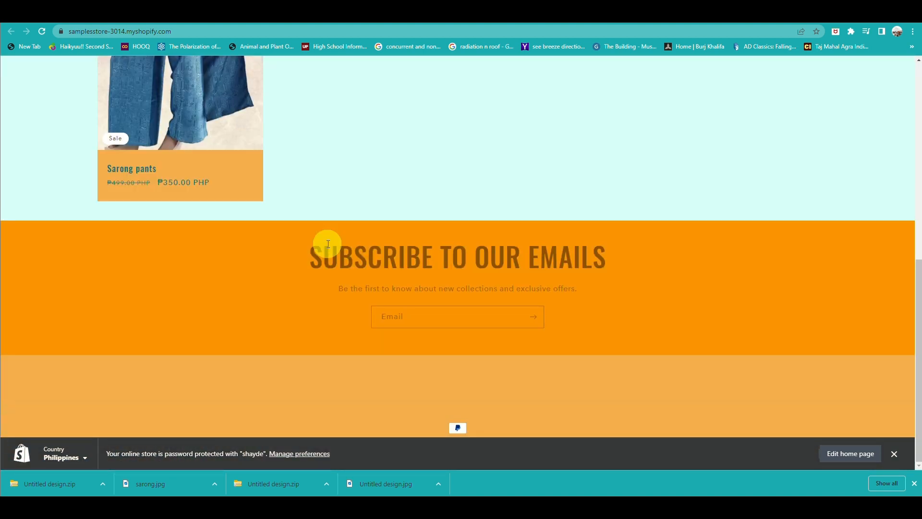
pyautogui.scroll(5, 326, 243)
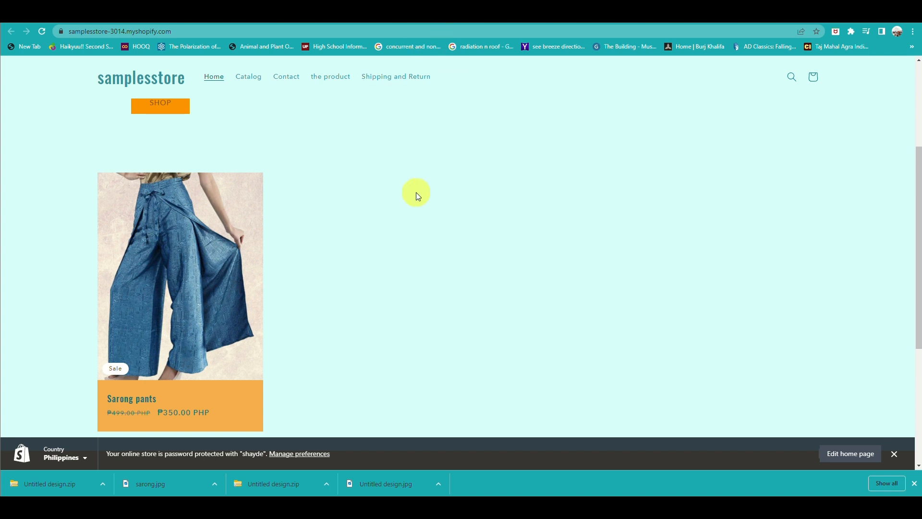
pyautogui.scroll(4, 416, 192)
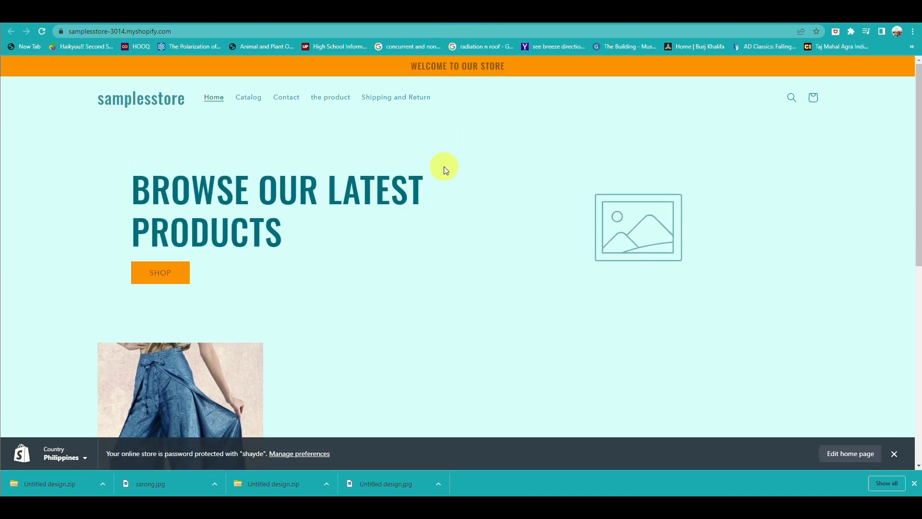